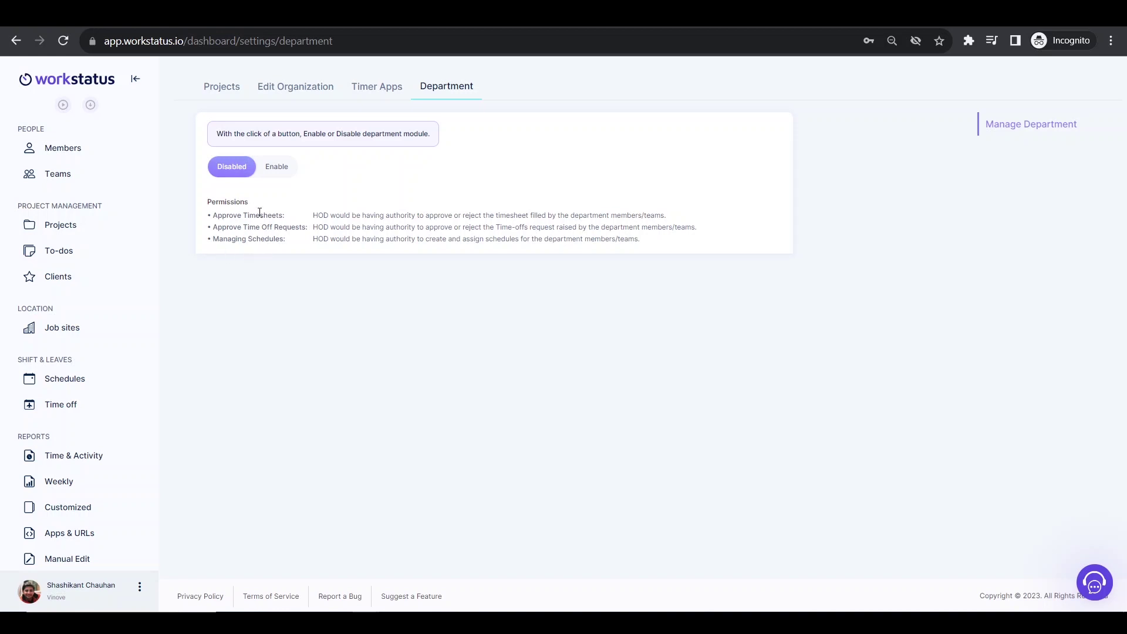
Enable the department module, confirming the prompt and acknowledging the success message.
left_click(277, 167)
left_click(605, 365)
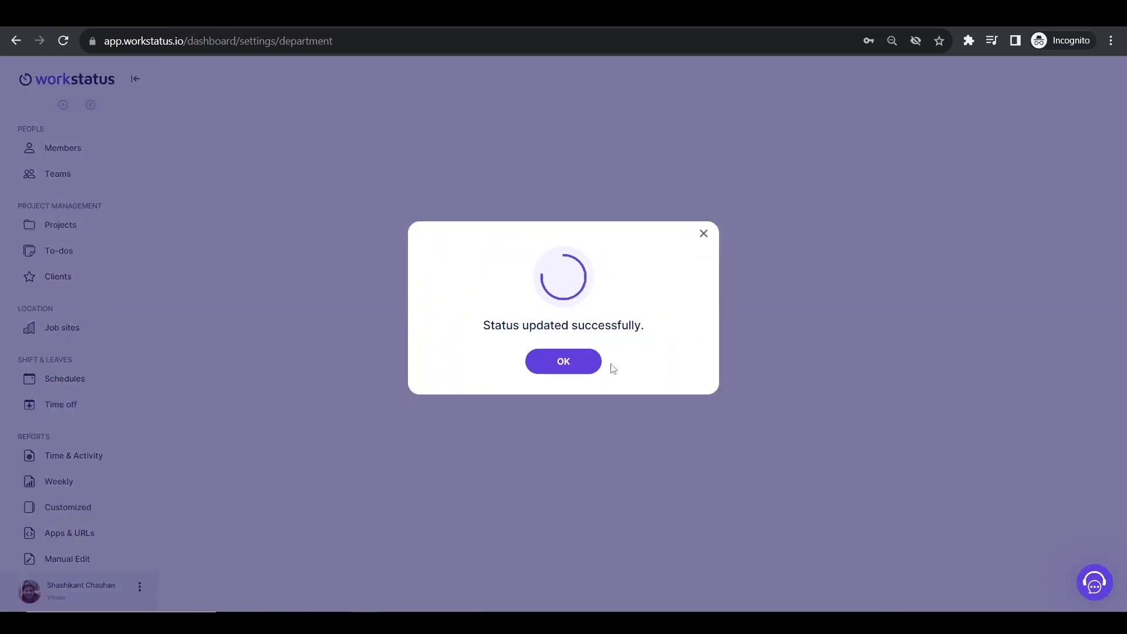
left_click(566, 364)
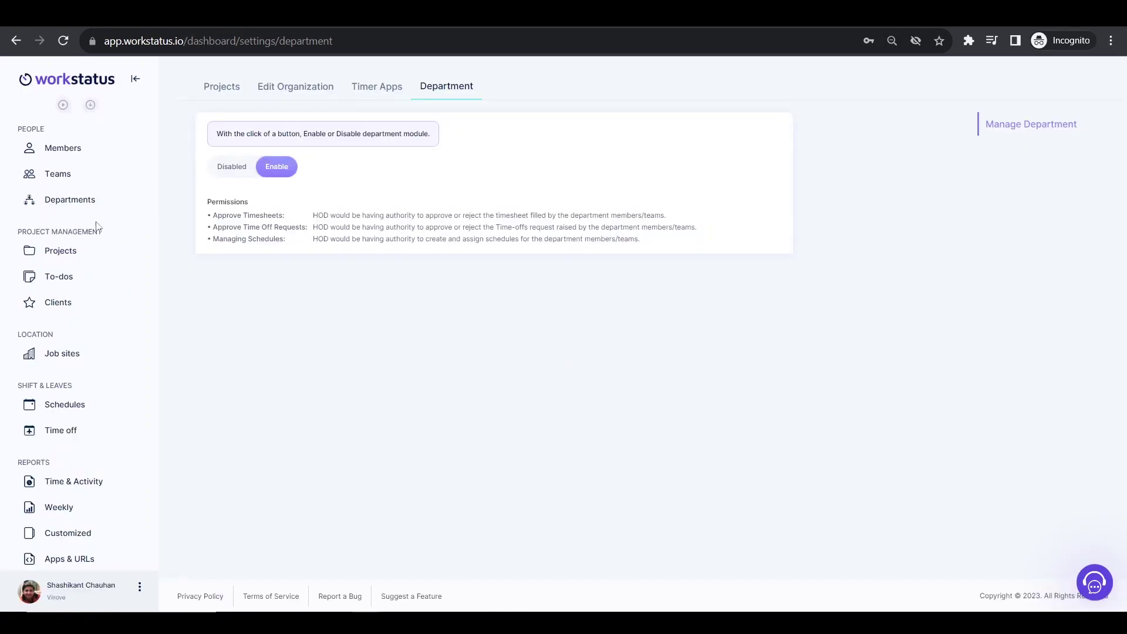